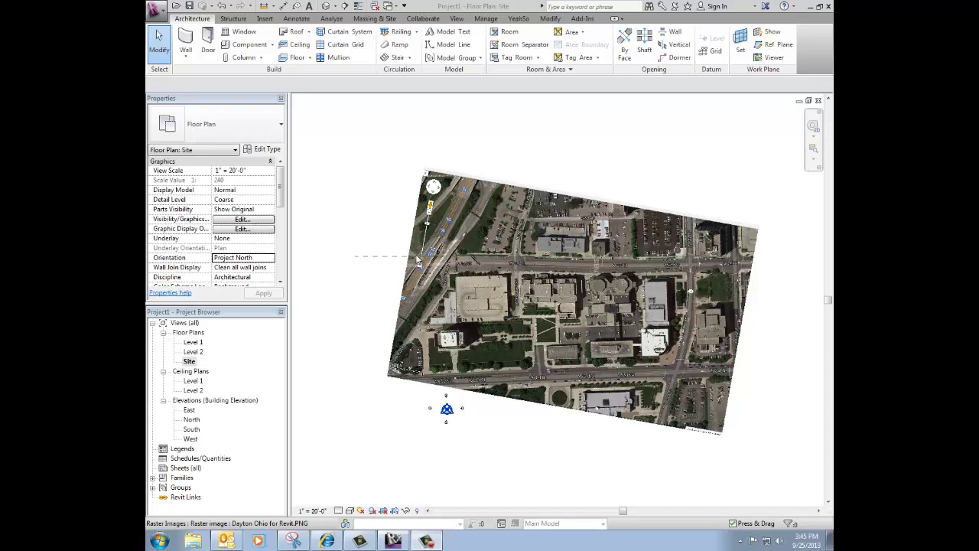
# - Draw a North-South reference plane from the horizontal plane to just above the image's top-left corner
pyautogui.scroll(5, 398, 254)
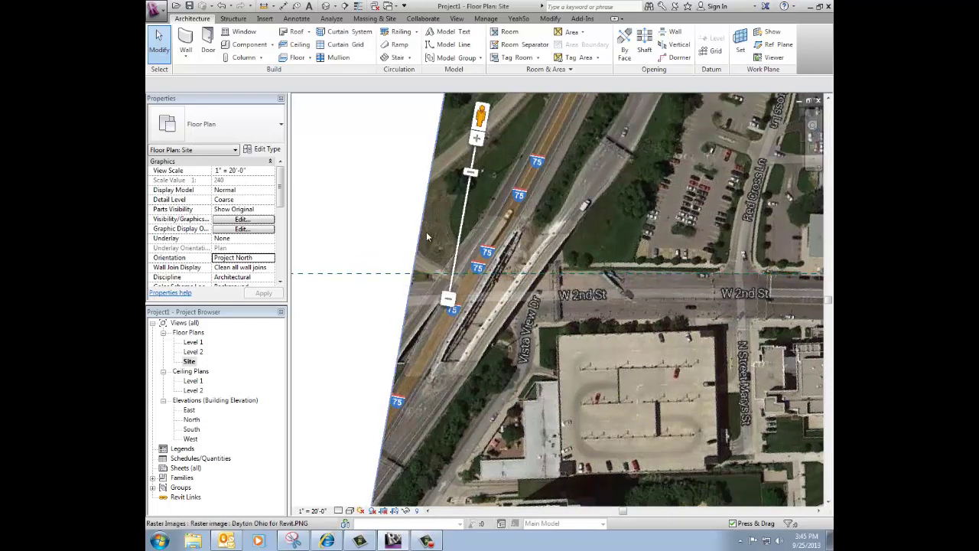
pyautogui.click(776, 45)
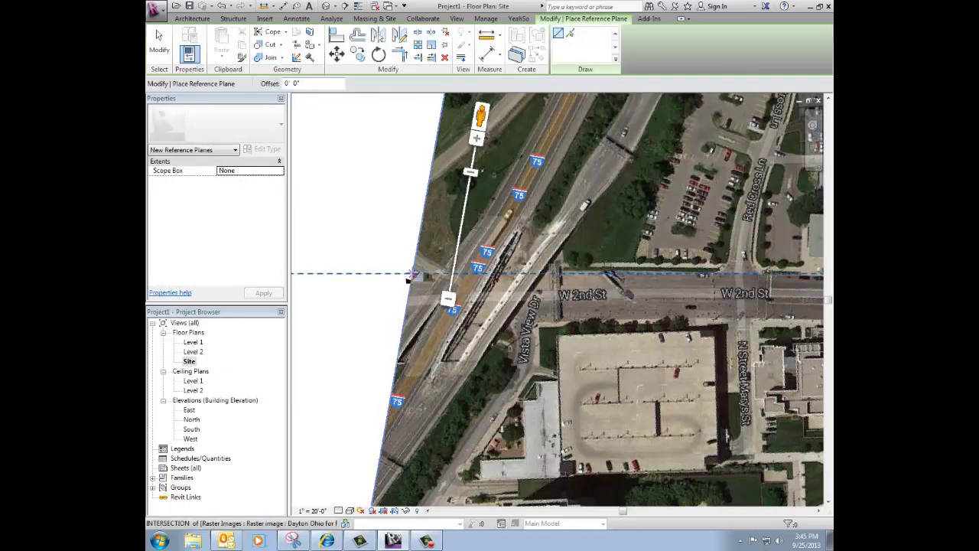
pyautogui.click(411, 274)
pyautogui.scroll(-2, 413, 163)
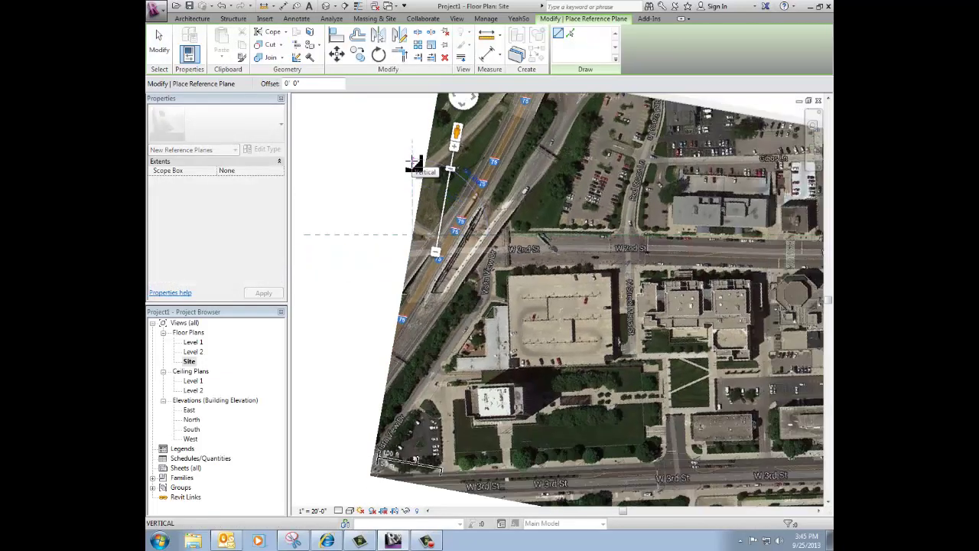
pyautogui.scroll(-2, 414, 157)
pyautogui.scroll(2, 415, 180)
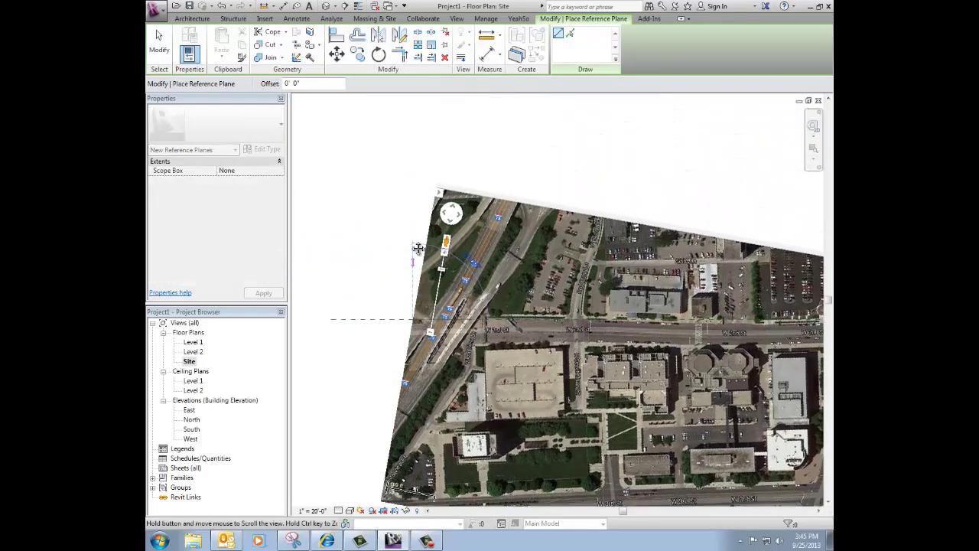
pyautogui.click(413, 169)
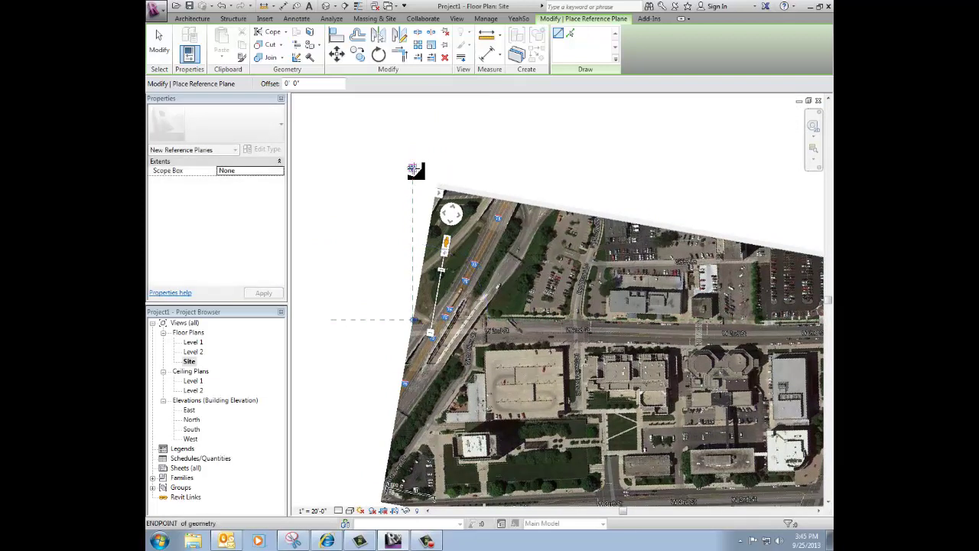
pyautogui.press('Escape')
pyautogui.press('Escape')
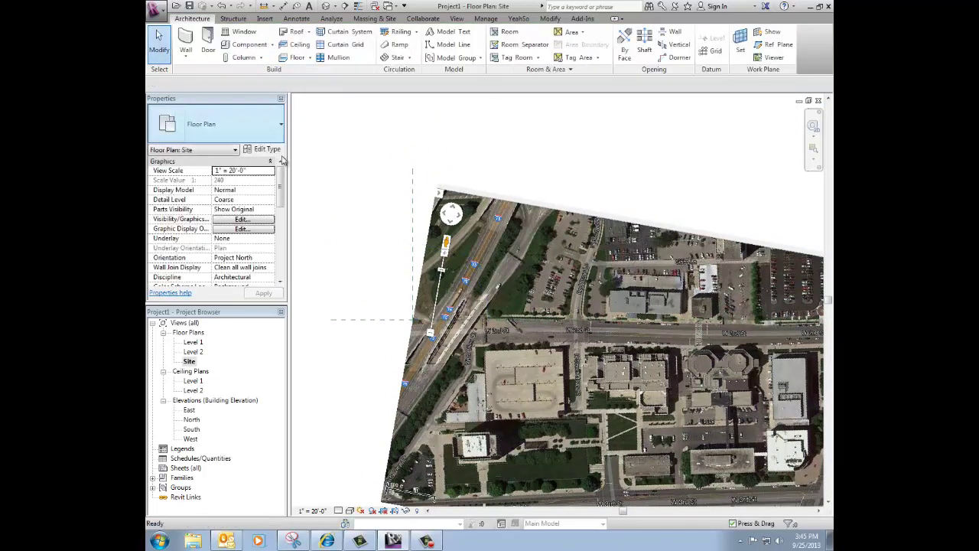
# - Zoom in on the aerial image's corner and start the Angular dimension tool
pyautogui.scroll(3, 427, 231)
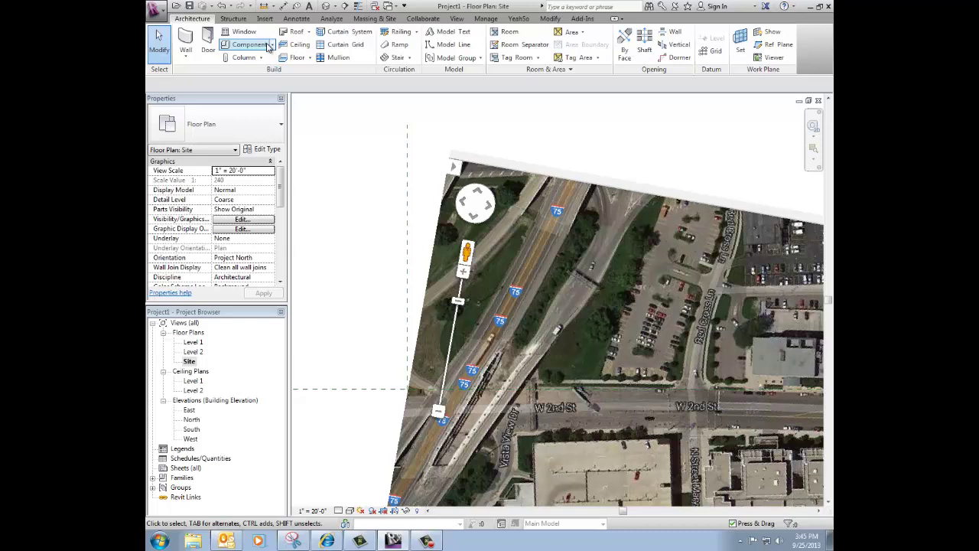
pyautogui.click(297, 18)
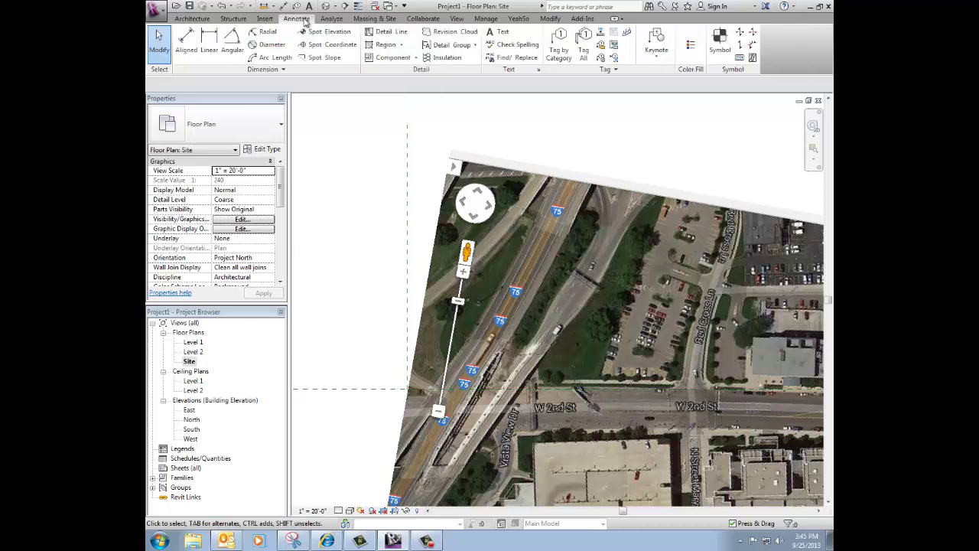
pyautogui.click(232, 42)
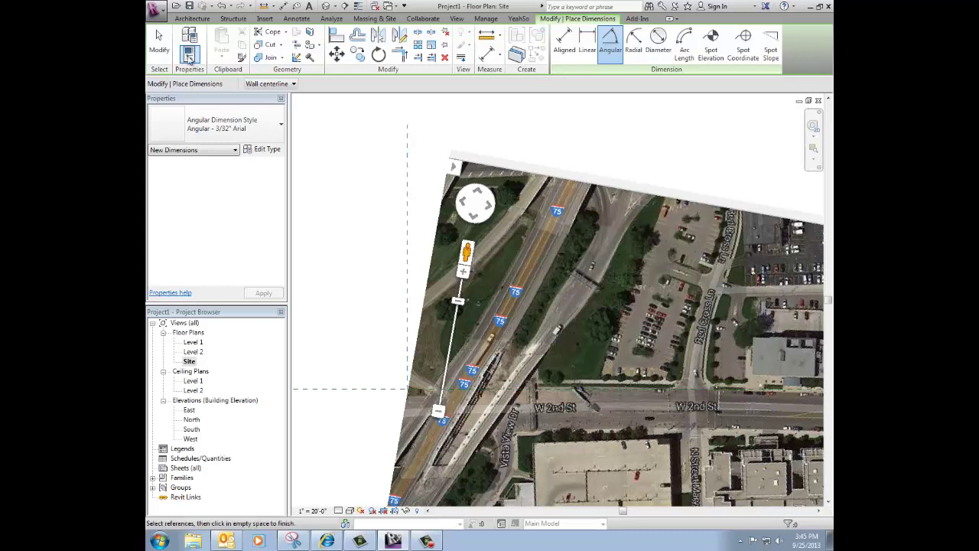
# - Add a second reference plane from the intersection along the image's tilted left edge
pyautogui.click(192, 18)
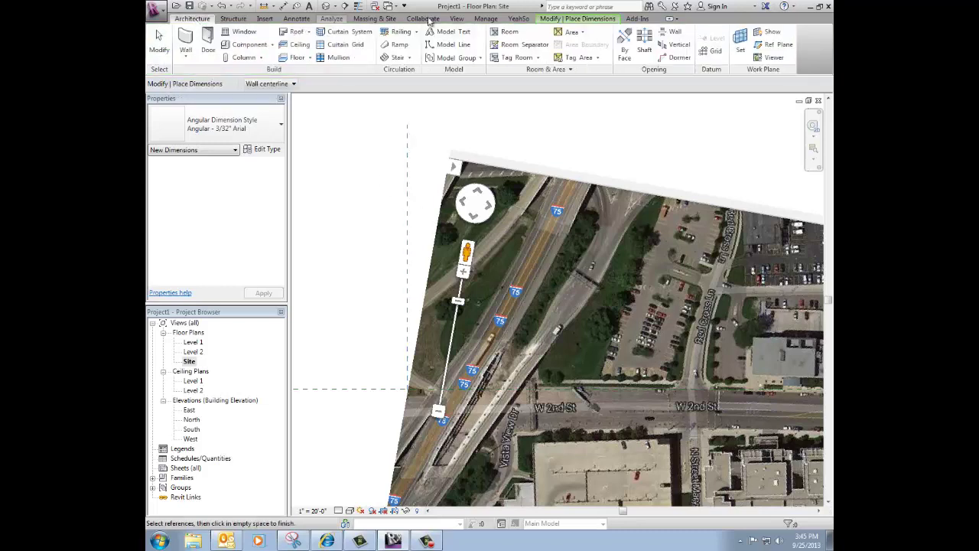
pyautogui.click(772, 45)
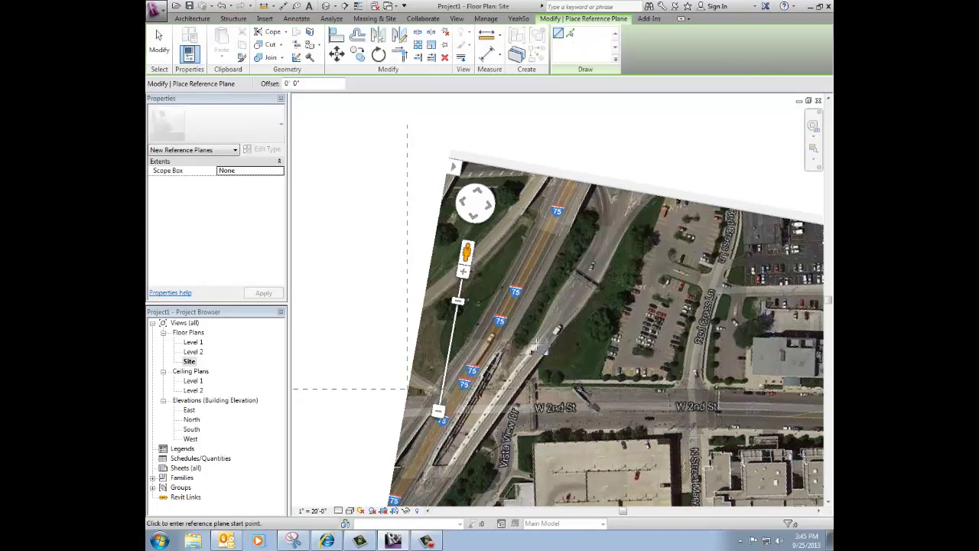
pyautogui.click(409, 390)
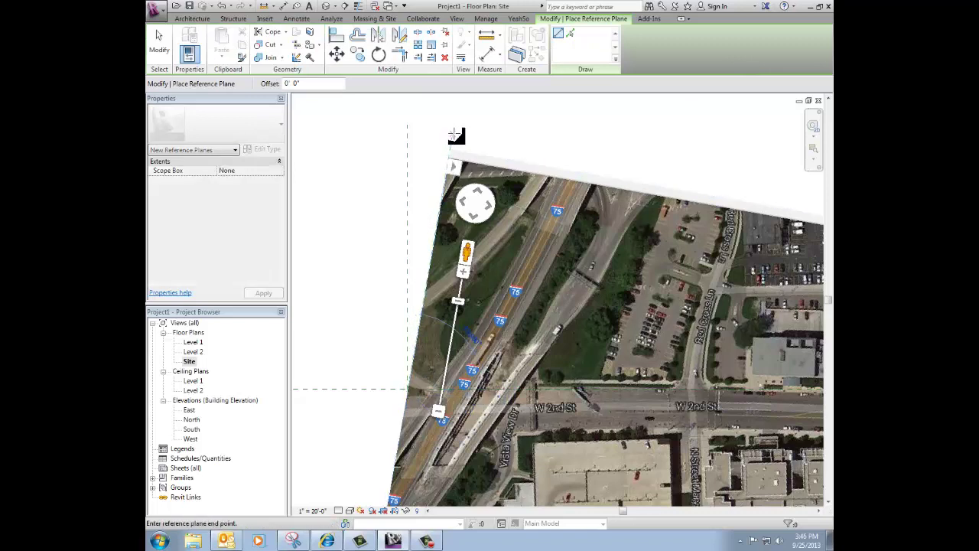
pyautogui.click(450, 159)
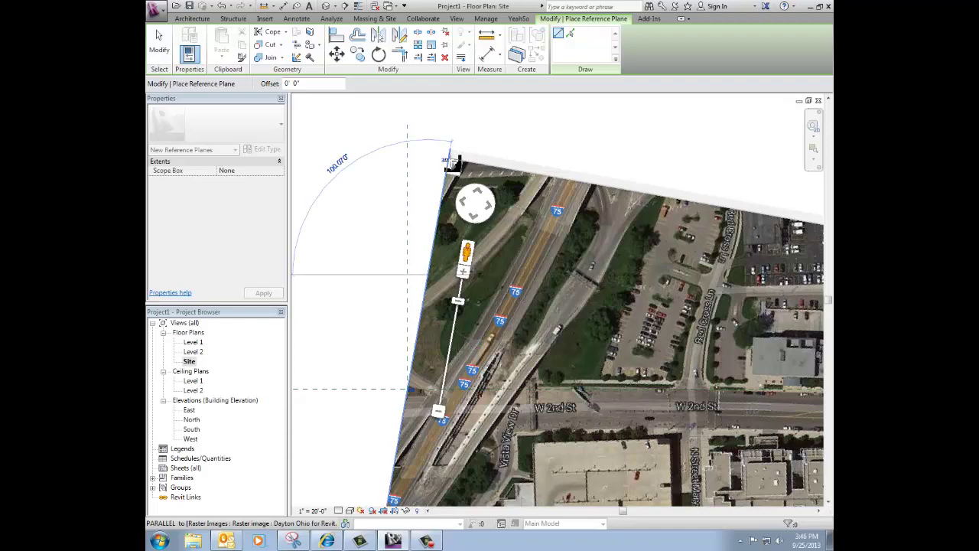
pyautogui.click(159, 44)
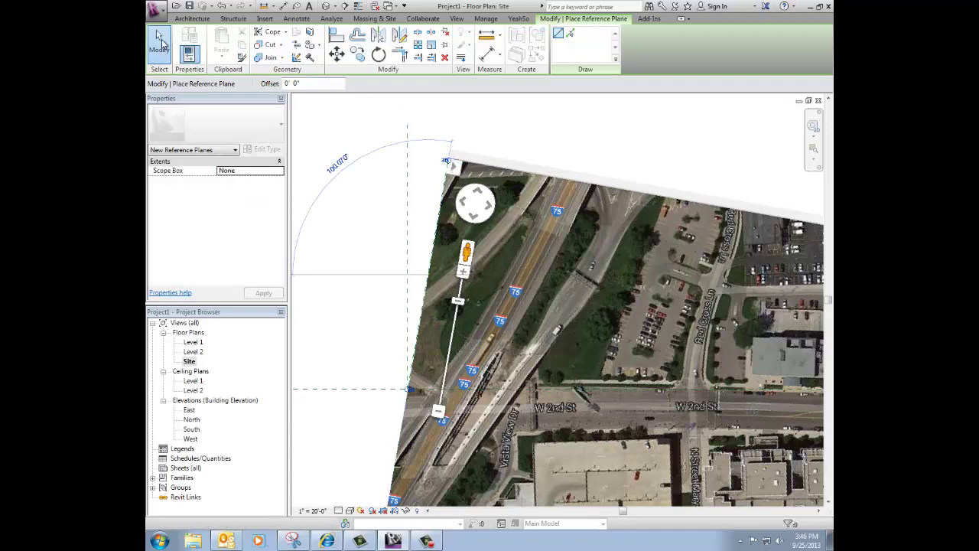
# - Dimension the angle between the vertical plane and the image edge, reading 10.07°
pyautogui.click(296, 18)
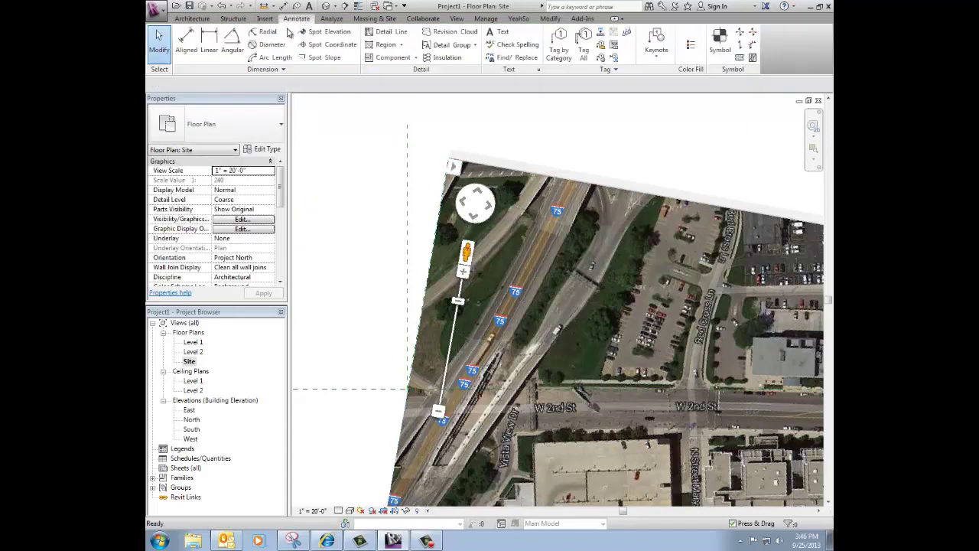
pyautogui.click(233, 40)
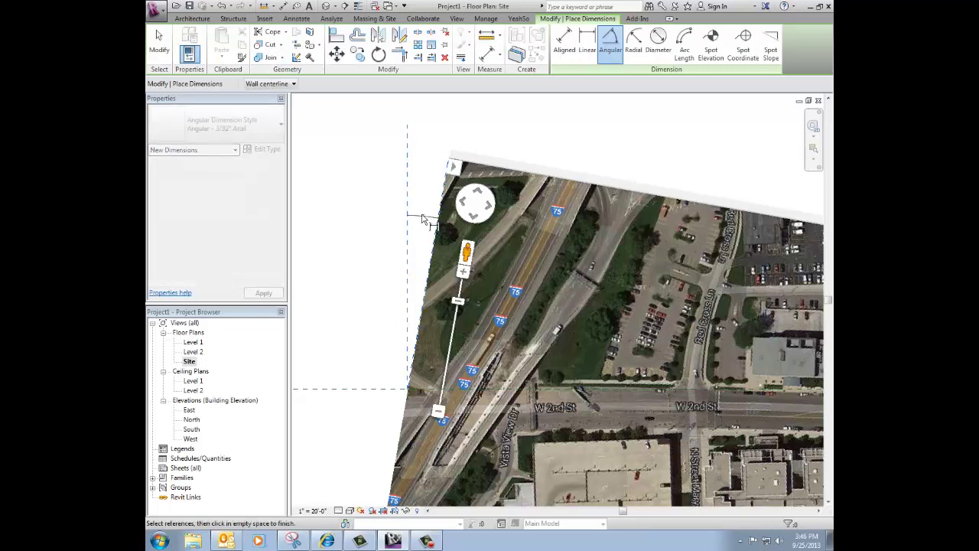
pyautogui.click(421, 215)
pyautogui.scroll(5, 423, 218)
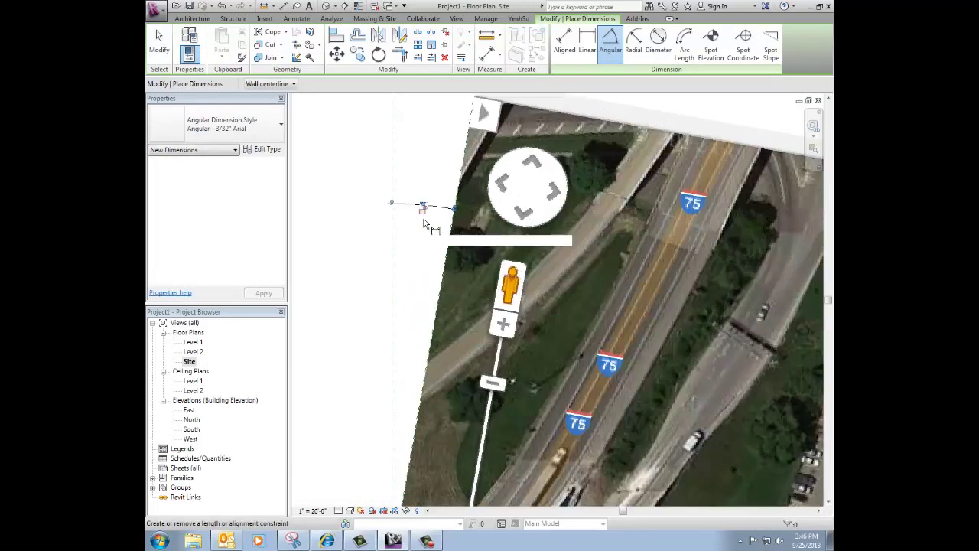
pyautogui.scroll(5, 424, 224)
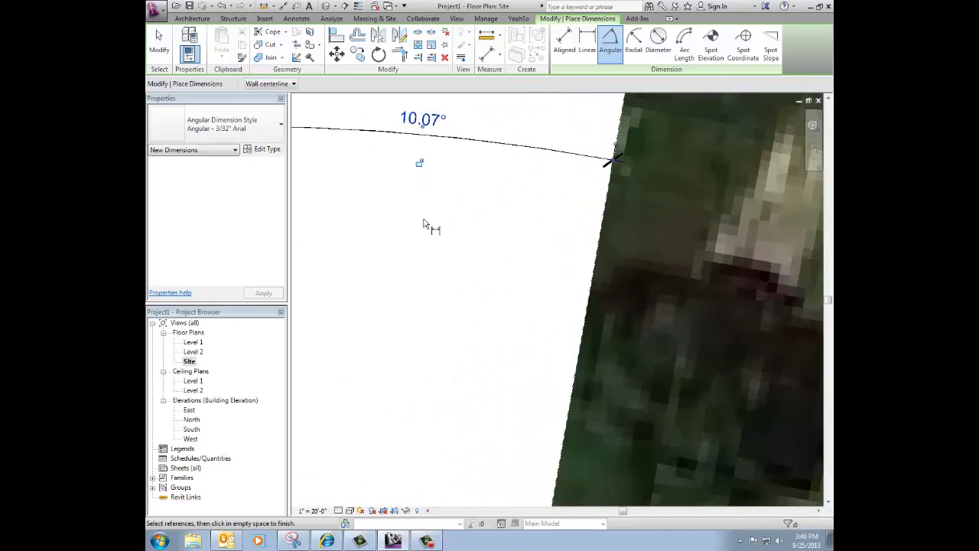
pyautogui.scroll(-6, 425, 224)
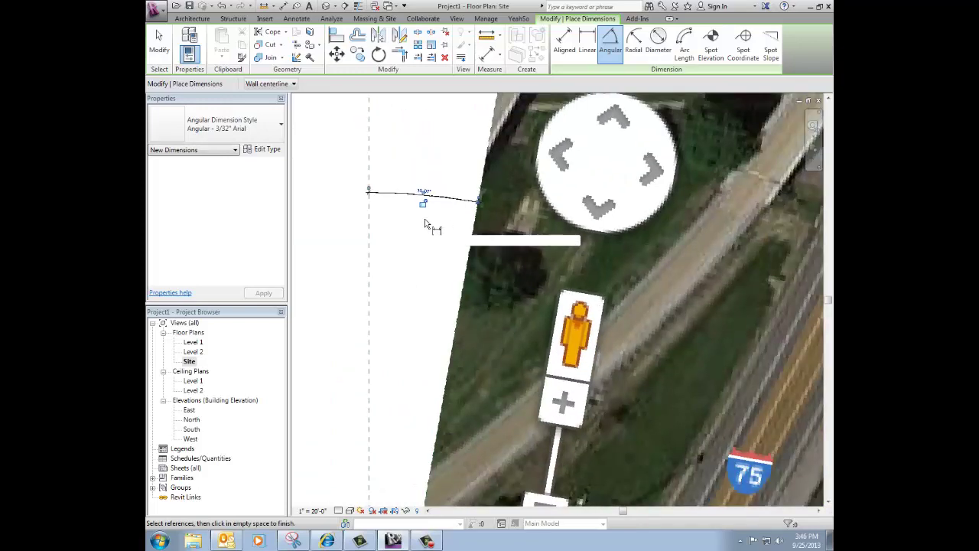
pyautogui.scroll(-4, 424, 223)
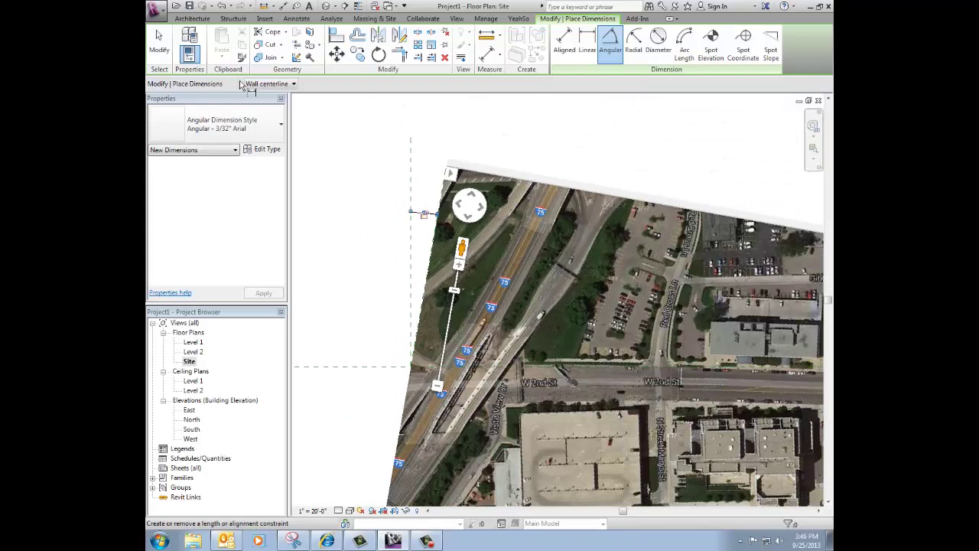
pyautogui.click(158, 42)
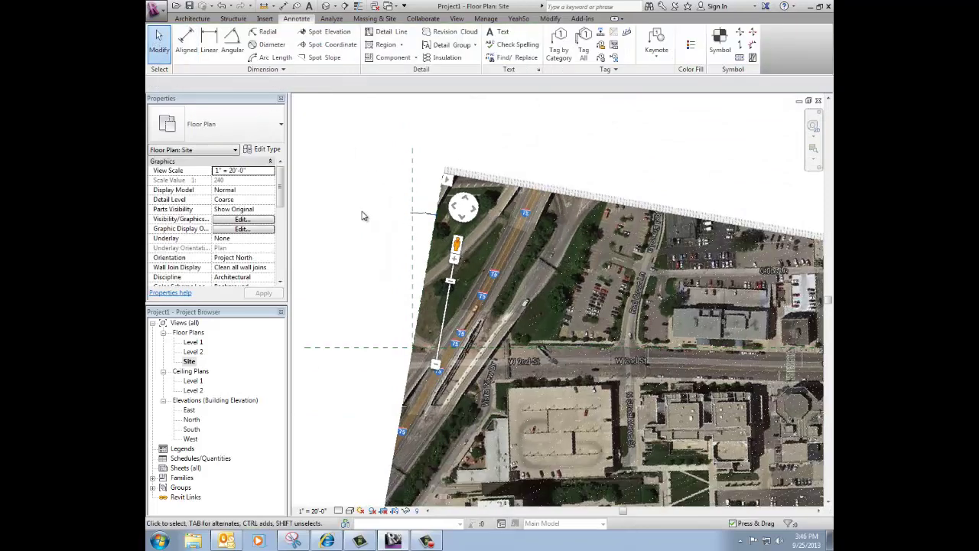
# - Set the Project Base Point's Angle to True North to -10.07, giving 349.930°
pyautogui.scroll(-5, 409, 276)
pyautogui.scroll(3, 452, 424)
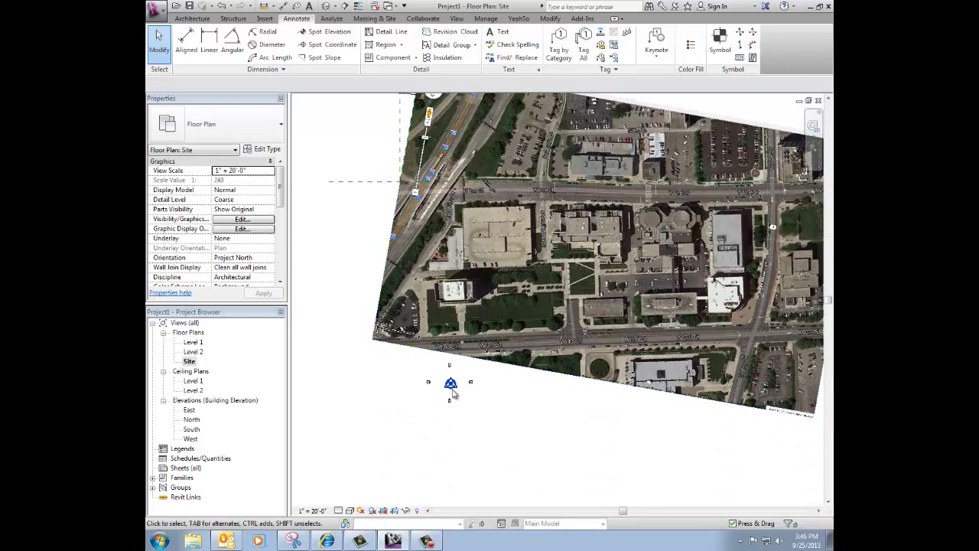
pyautogui.scroll(2, 452, 391)
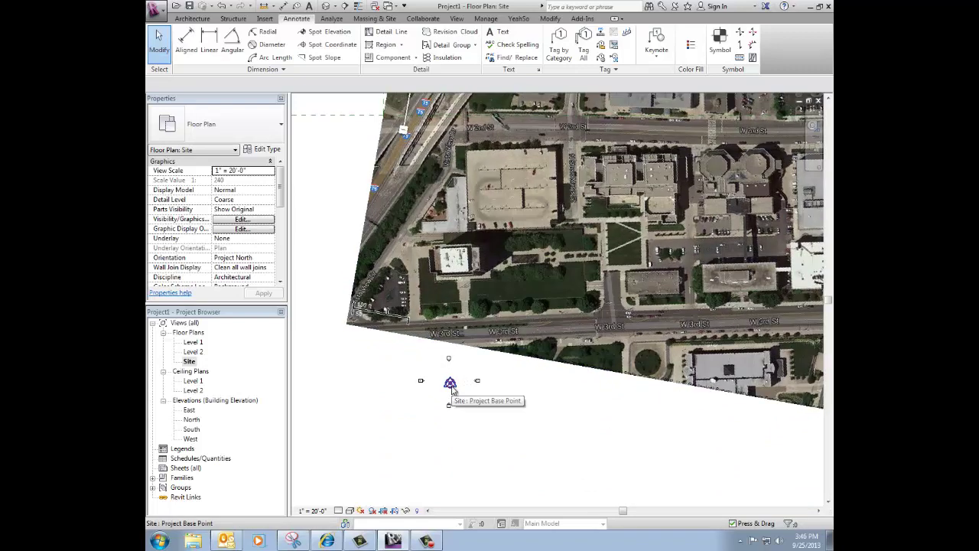
pyautogui.click(450, 384)
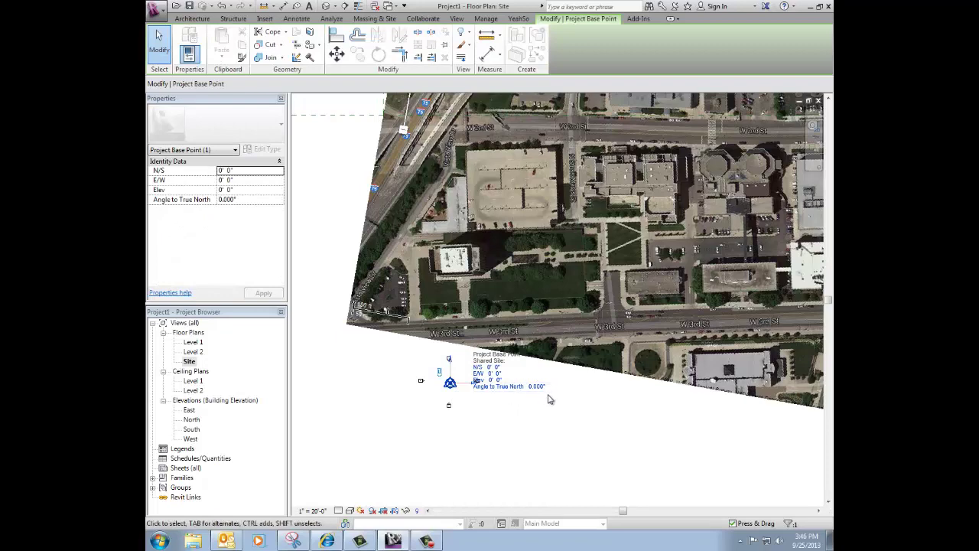
pyautogui.scroll(2, 546, 400)
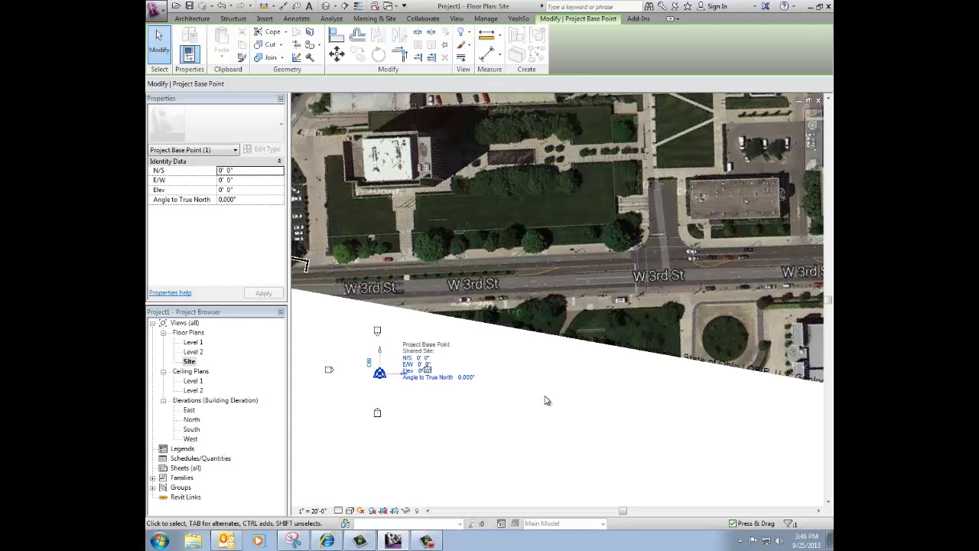
pyautogui.click(466, 377)
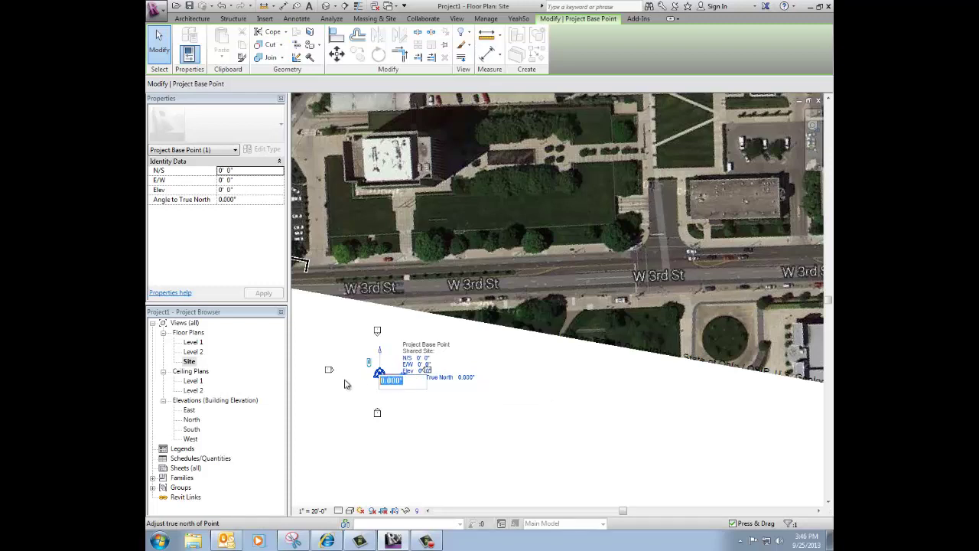
pyautogui.press('BackSpace')
pyautogui.write('-10.07')
pyautogui.press('Return')
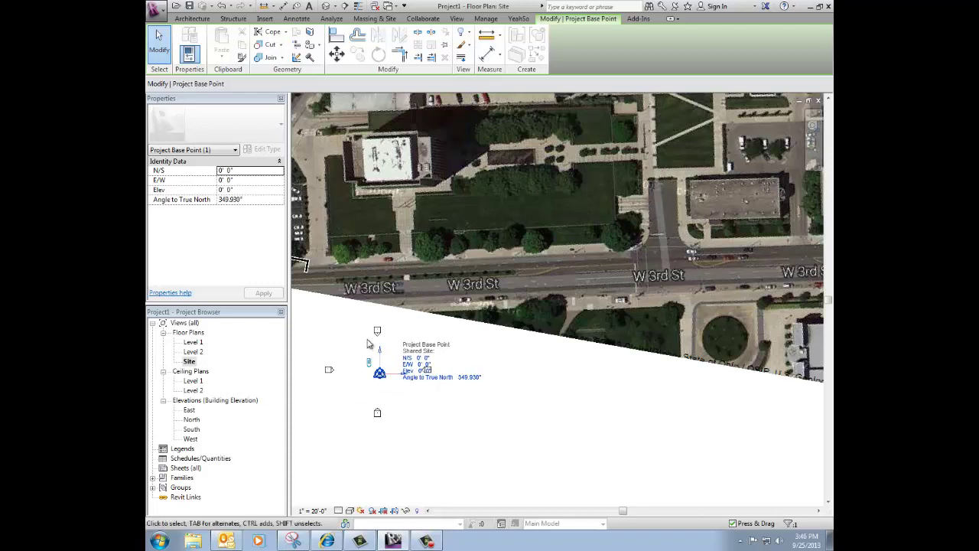
# - Set the Site view's Orientation property to True North and apply it
pyautogui.click(323, 314)
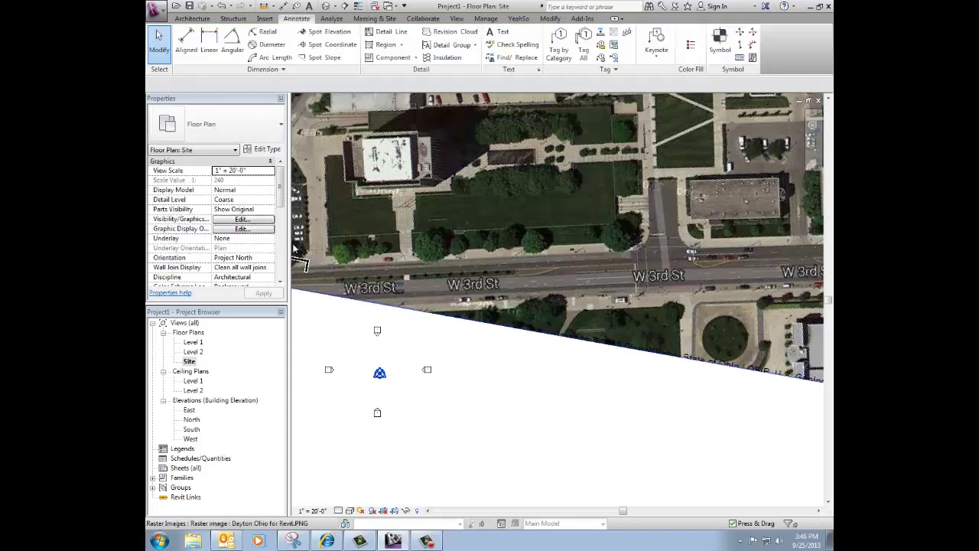
pyautogui.click(270, 260)
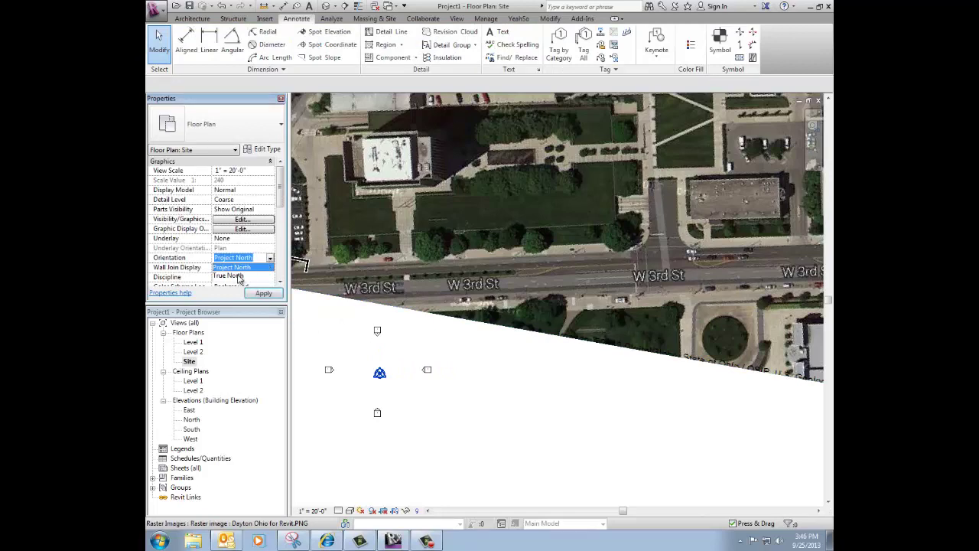
pyautogui.click(242, 278)
pyautogui.click(264, 293)
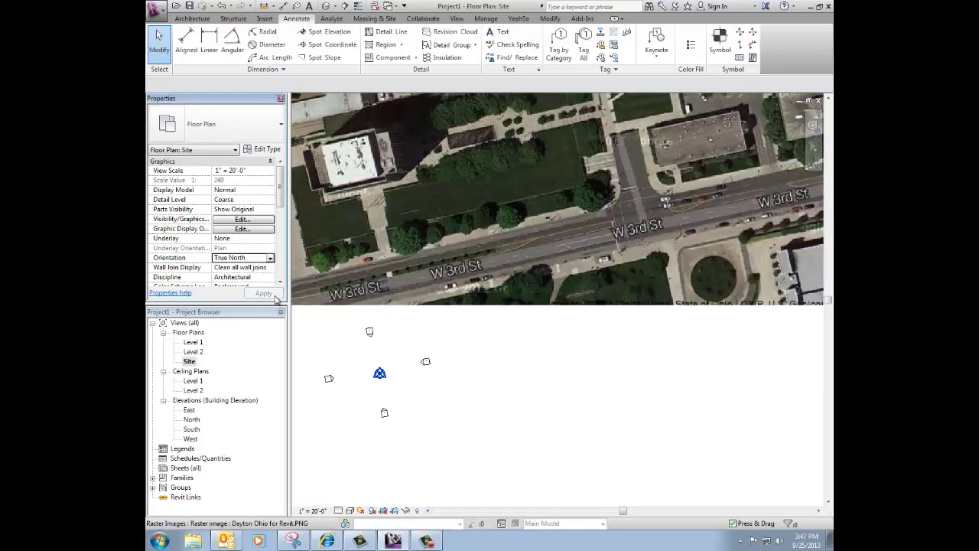
# - Reposition the aerial image in the view and select Project North as the orientation
pyautogui.scroll(-2, 432, 352)
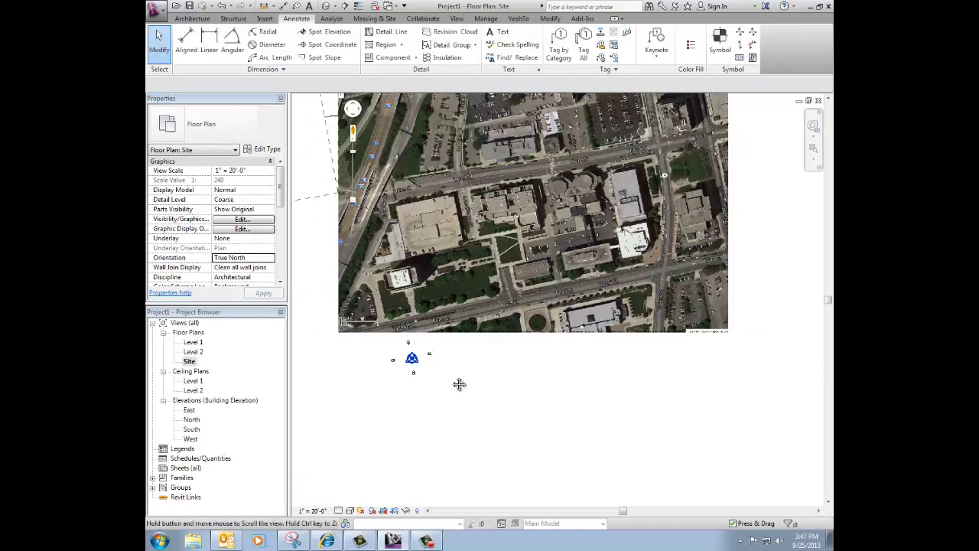
pyautogui.moveTo(459, 385); pyautogui.dragTo(463, 442, button='middle')
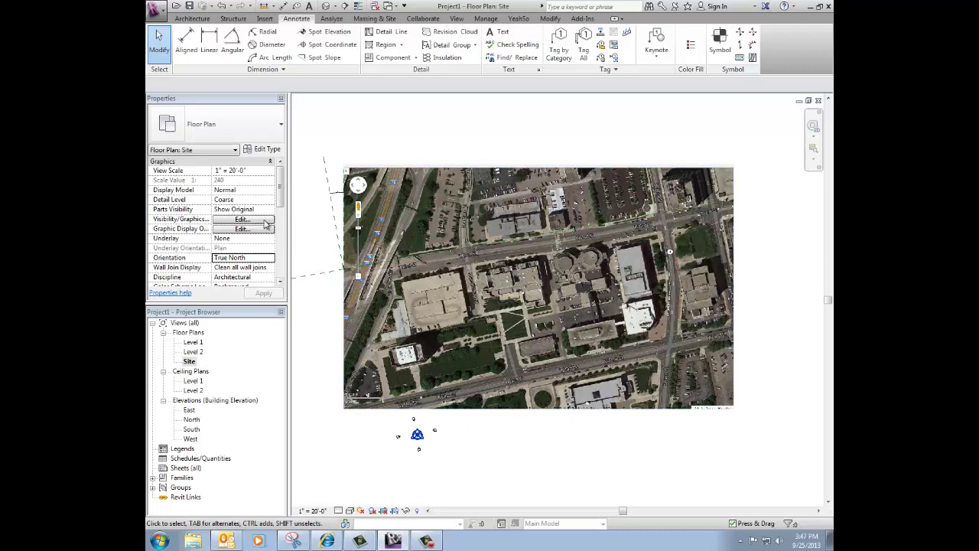
pyautogui.click(271, 260)
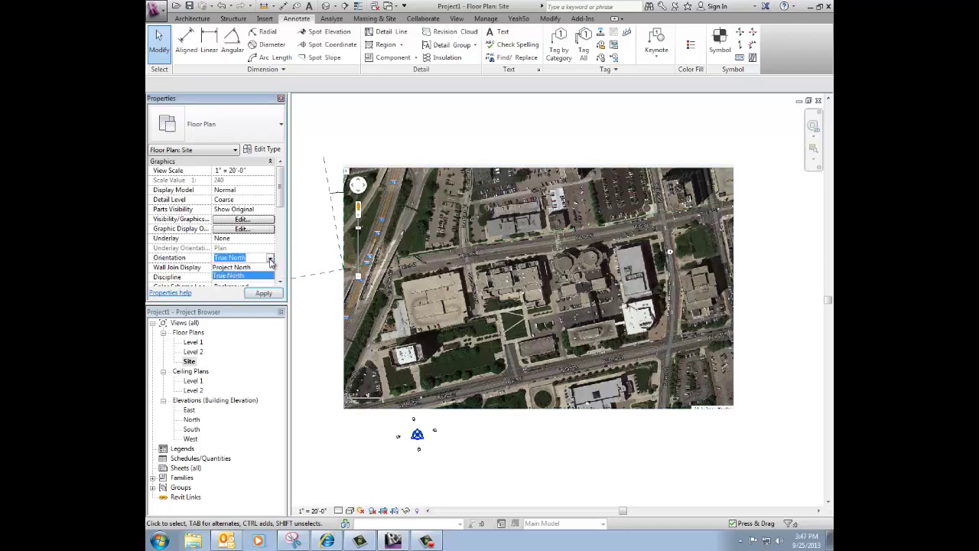
pyautogui.click(252, 267)
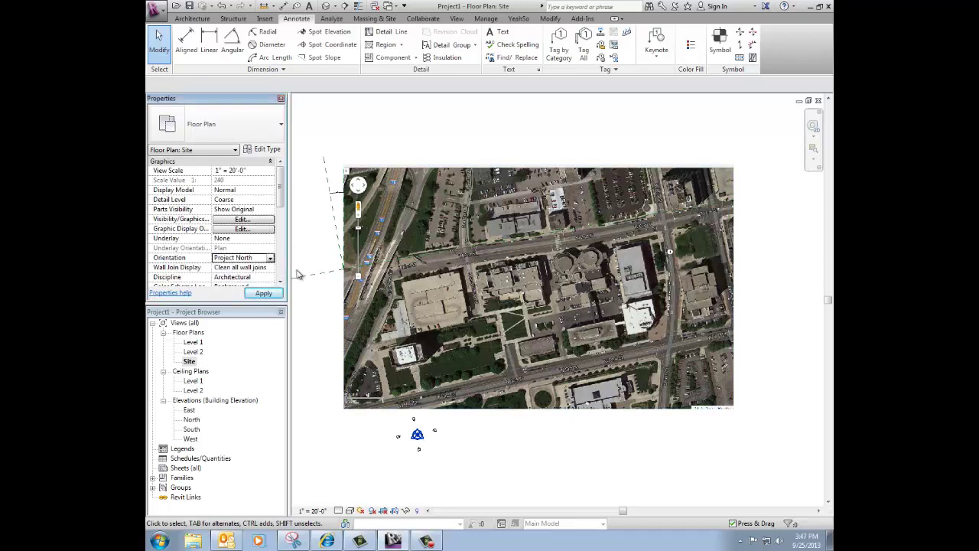
# - Apply Project North to show the tilted image, then apply True North again
pyautogui.click(267, 293)
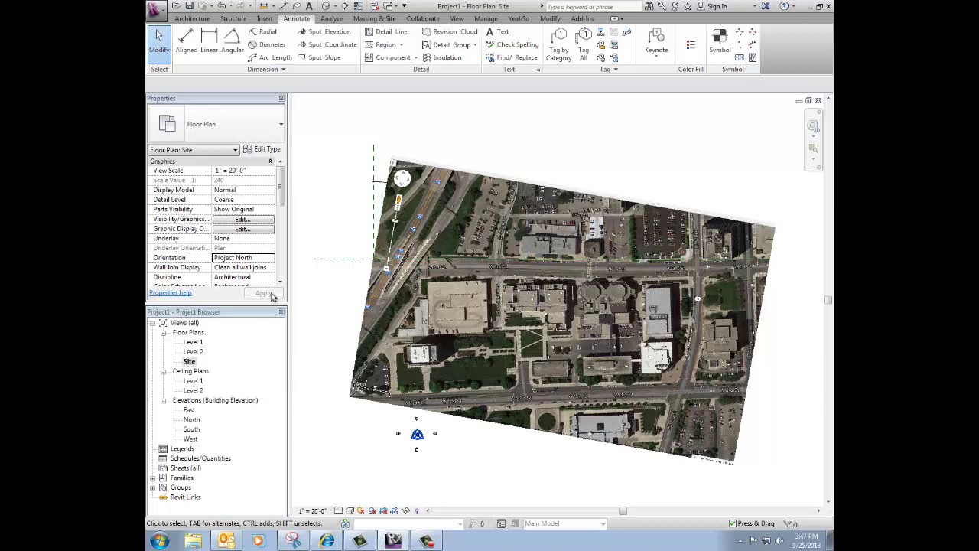
pyautogui.click(270, 257)
pyautogui.click(239, 276)
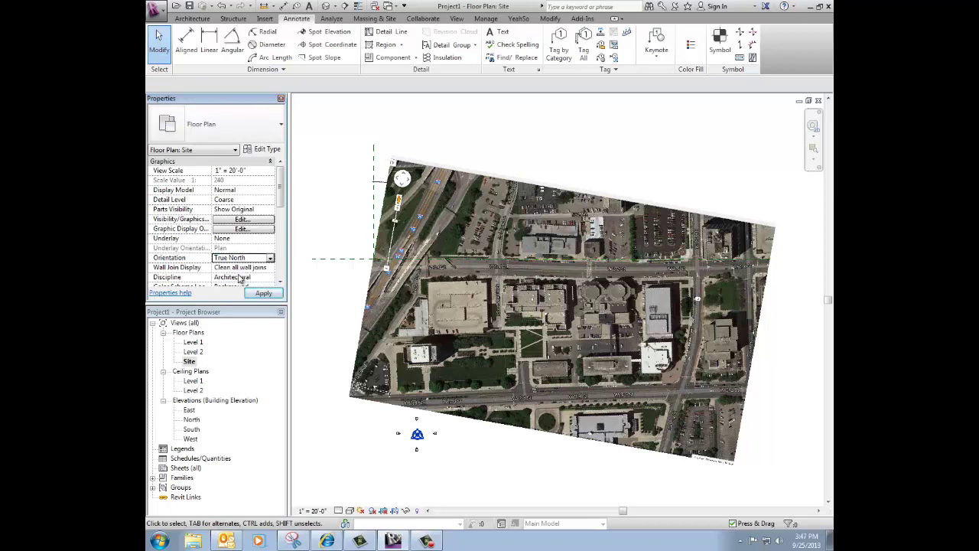
pyautogui.click(264, 293)
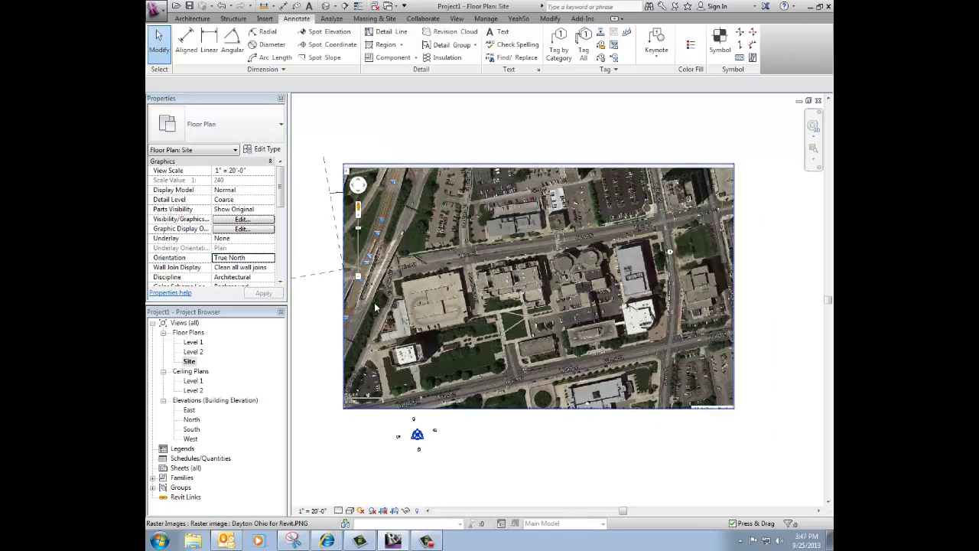